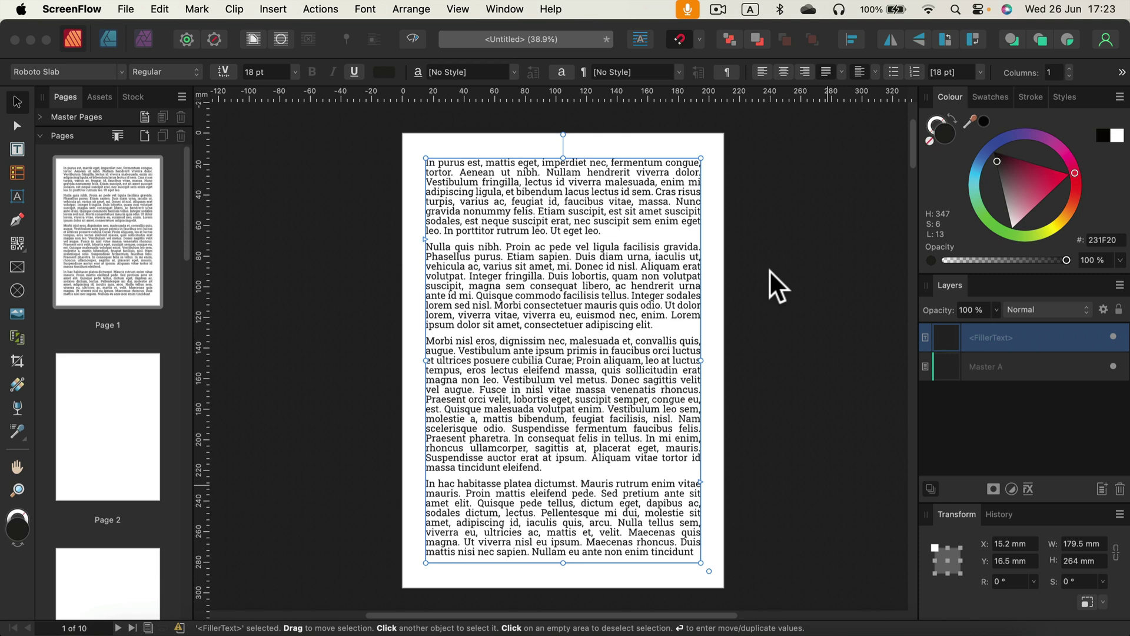
Double-click the lorem-ipsum frame on page 1 to edit its text.
double_click(593, 201)
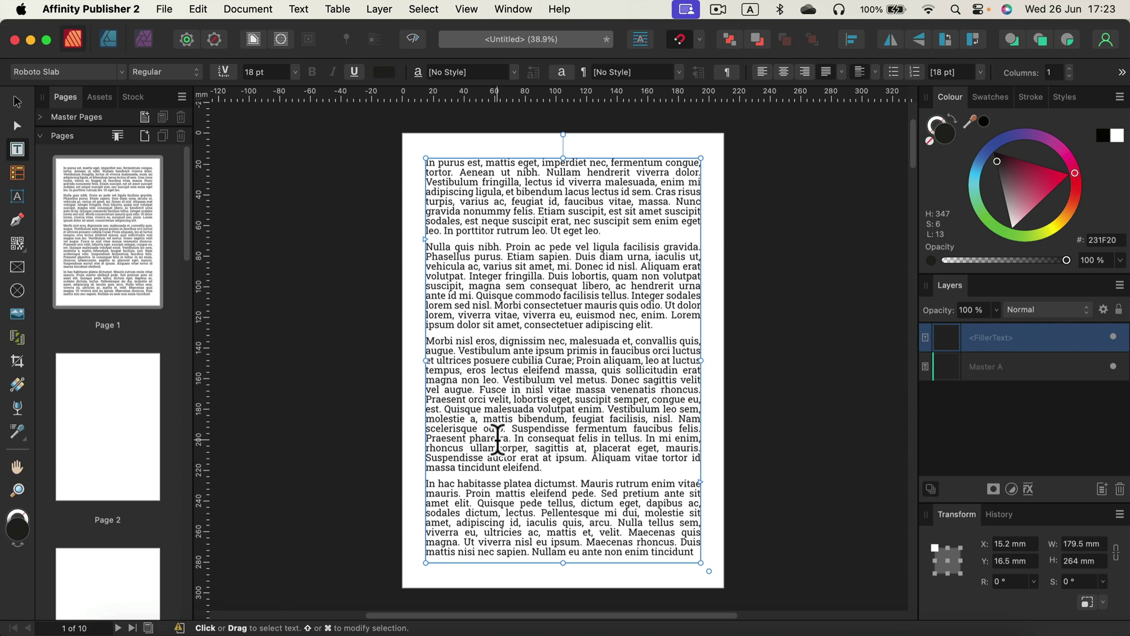
Show the Paragraph panel with 18 pt leading, floating beside the text frame.
click(729, 75)
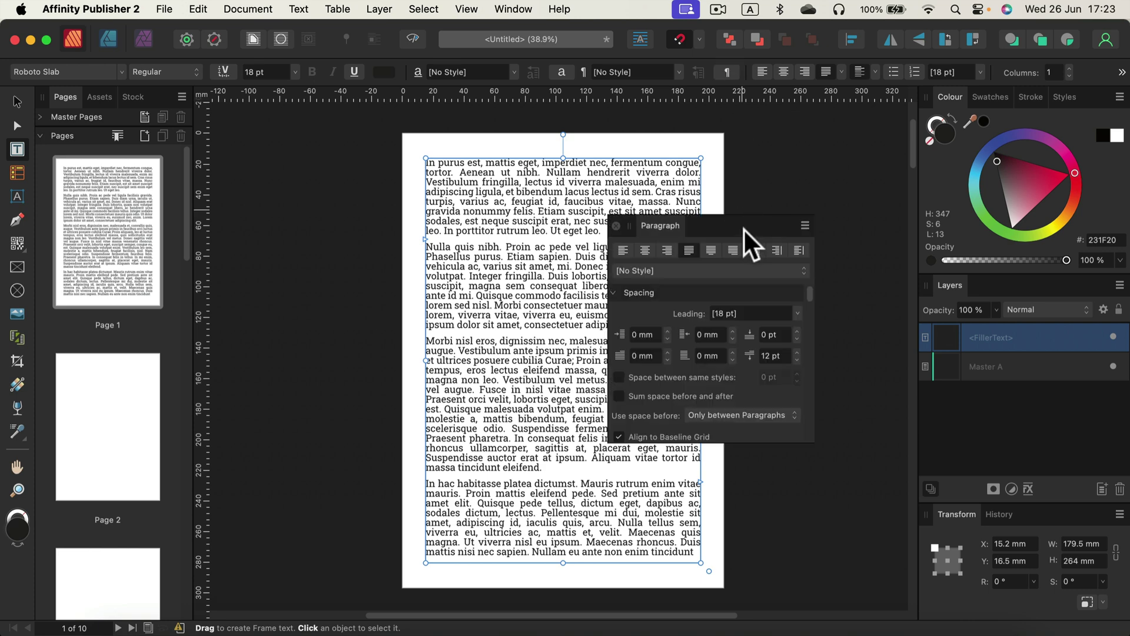
drag(743, 229, 747, 178)
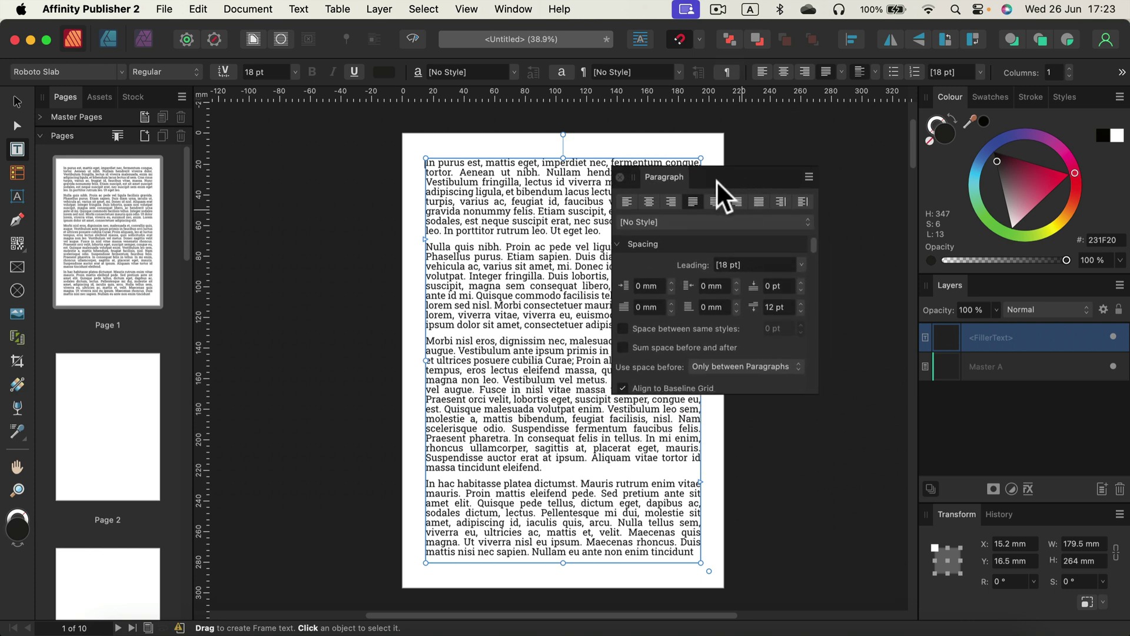
mouse_move(659, 174)
mouse_down()
mouse_move(989, 285)
mouse_move(1033, 282)
mouse_up()
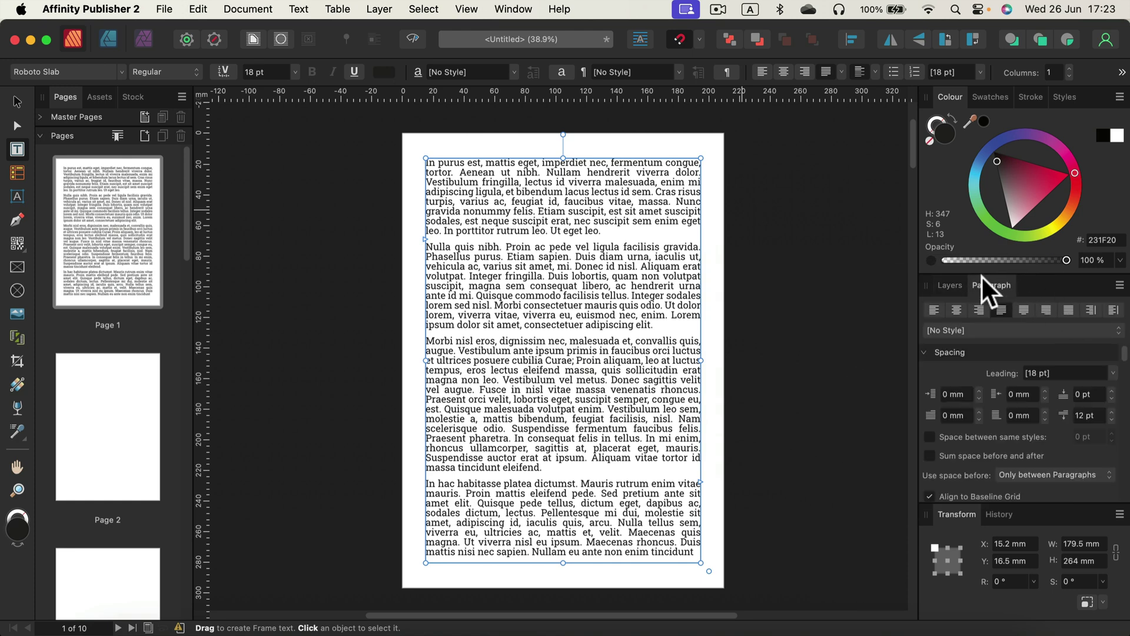
click(953, 286)
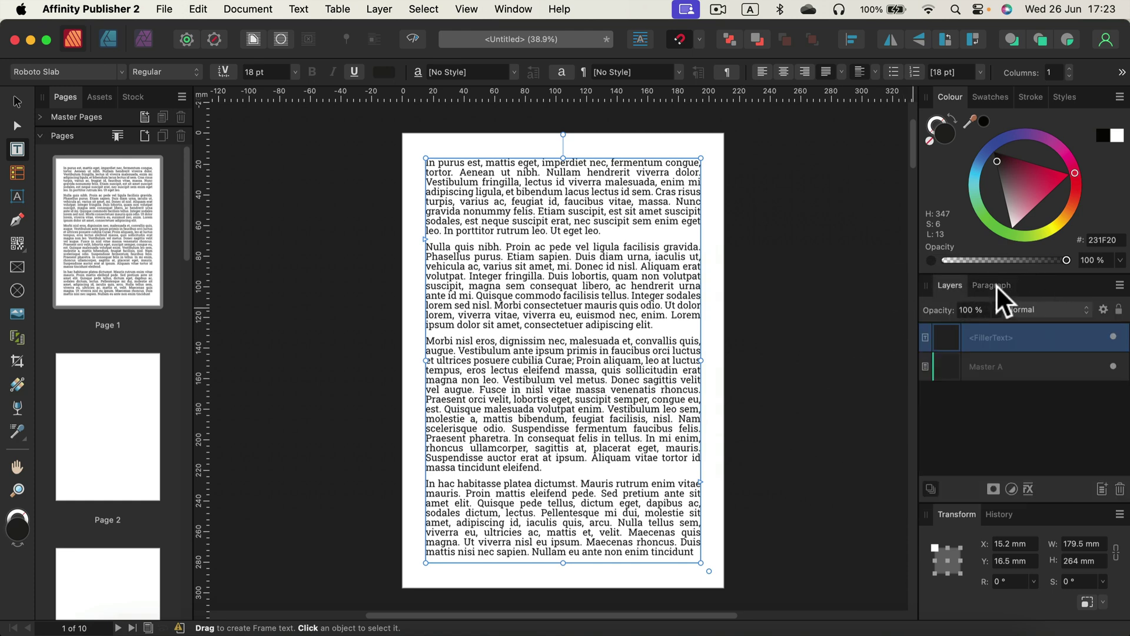
click(728, 72)
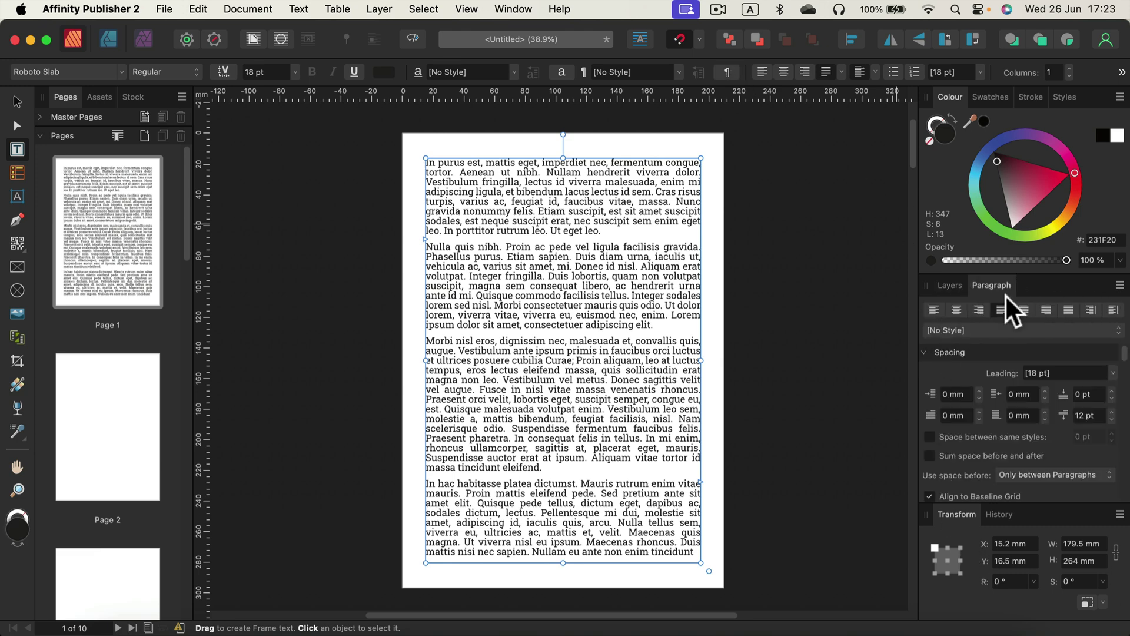
mouse_move(993, 284)
mouse_down()
mouse_move(828, 289)
mouse_move(640, 130)
mouse_up()
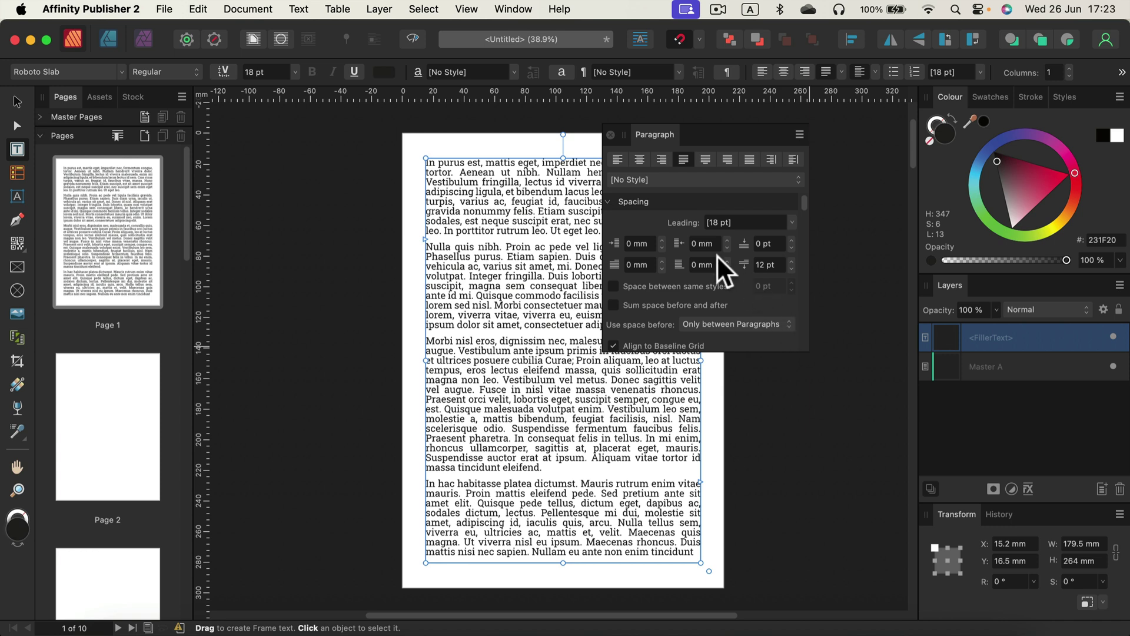
drag(726, 133, 811, 150)
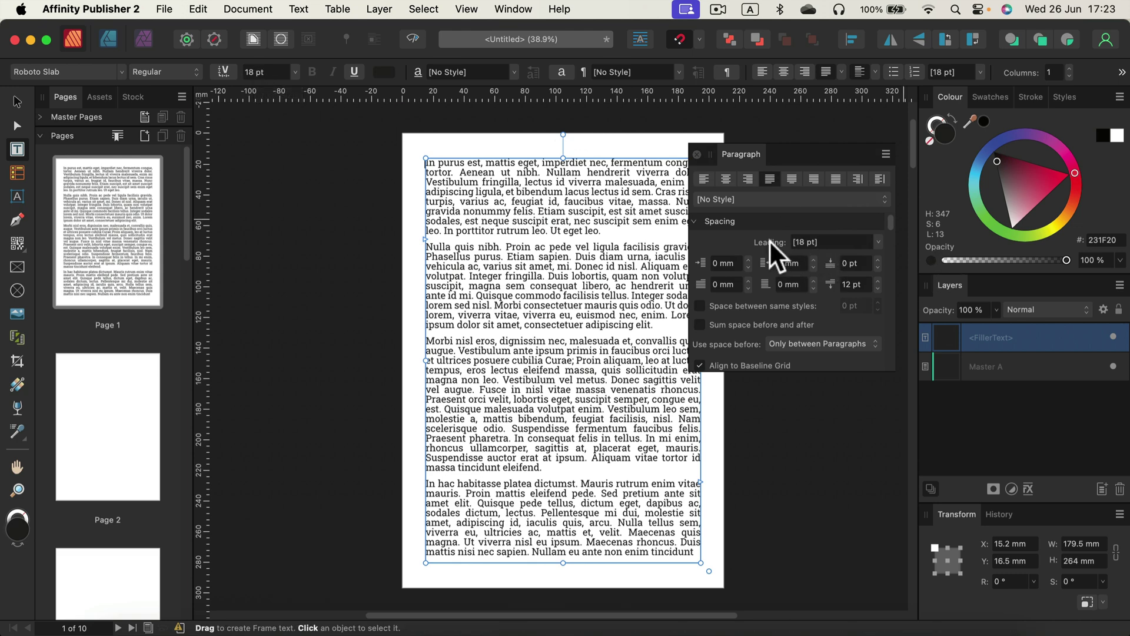
Set the paragraph leading to 36 pt from the Leading list.
click(876, 241)
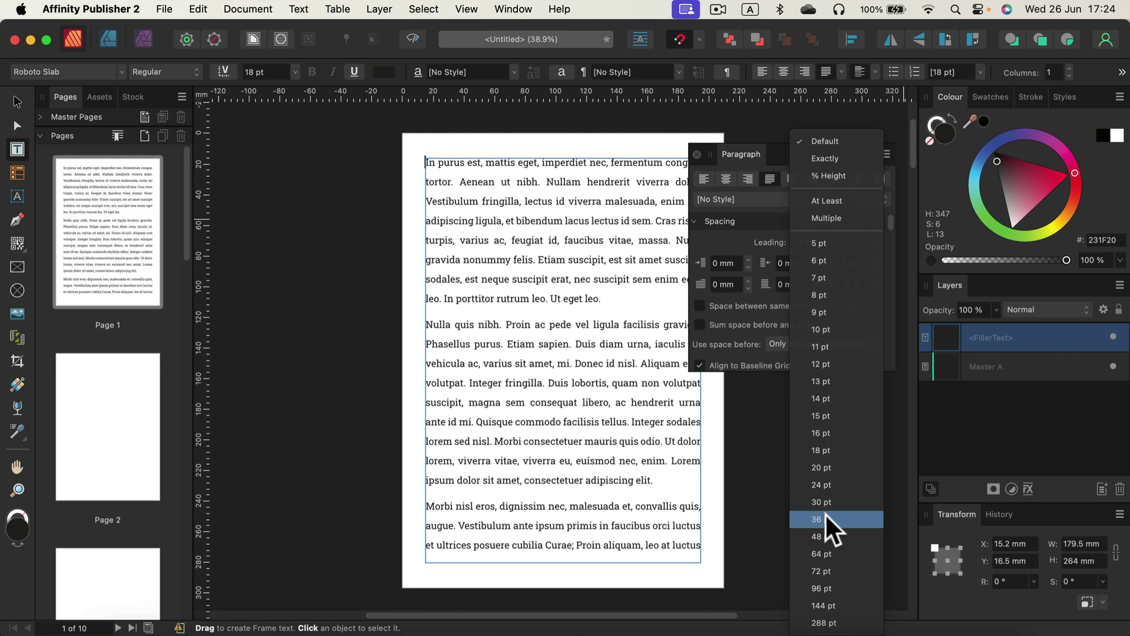
click(825, 520)
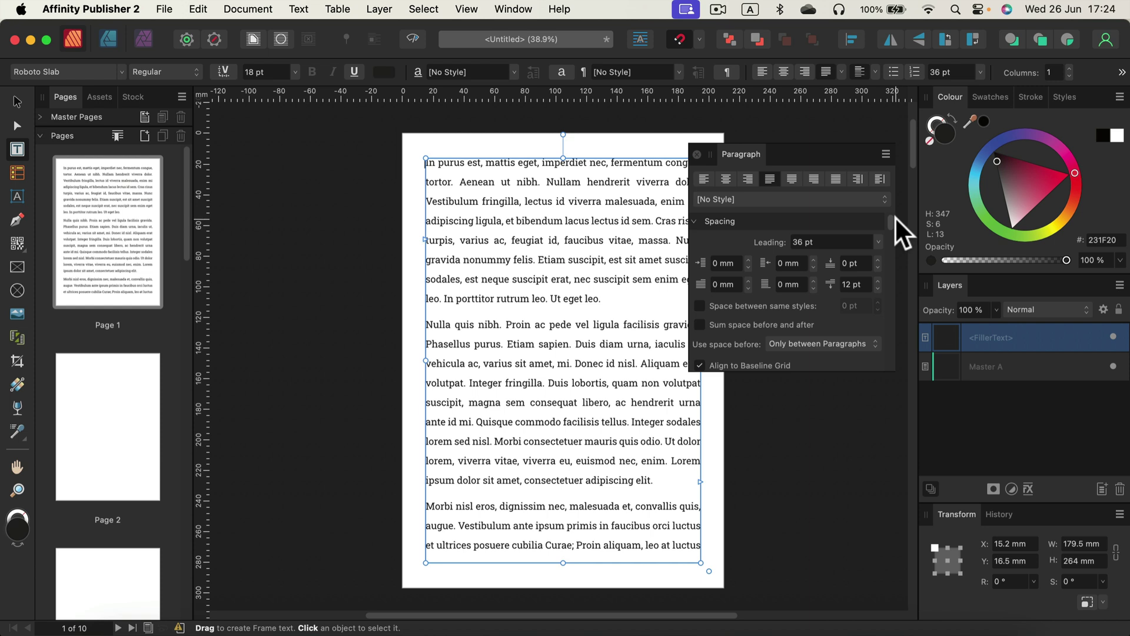
mouse_move(892, 219)
mouse_down()
mouse_move(893, 294)
mouse_move(892, 171)
mouse_up()
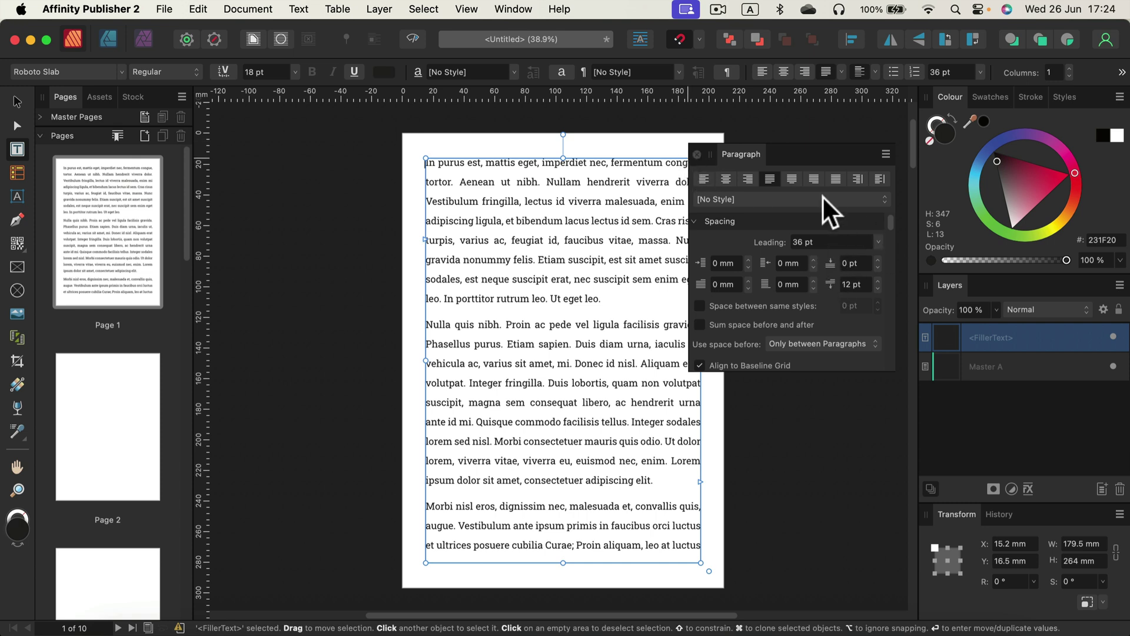
Try 5 pt leading, set it back to 18 pt, and close the Paragraph panel.
click(875, 240)
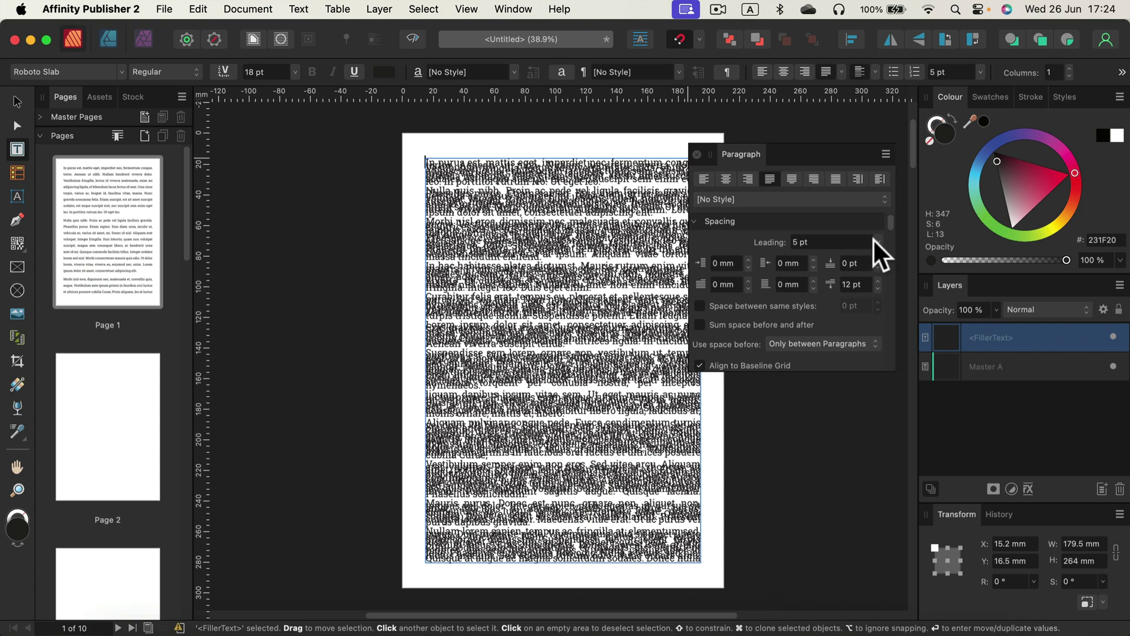
click(879, 240)
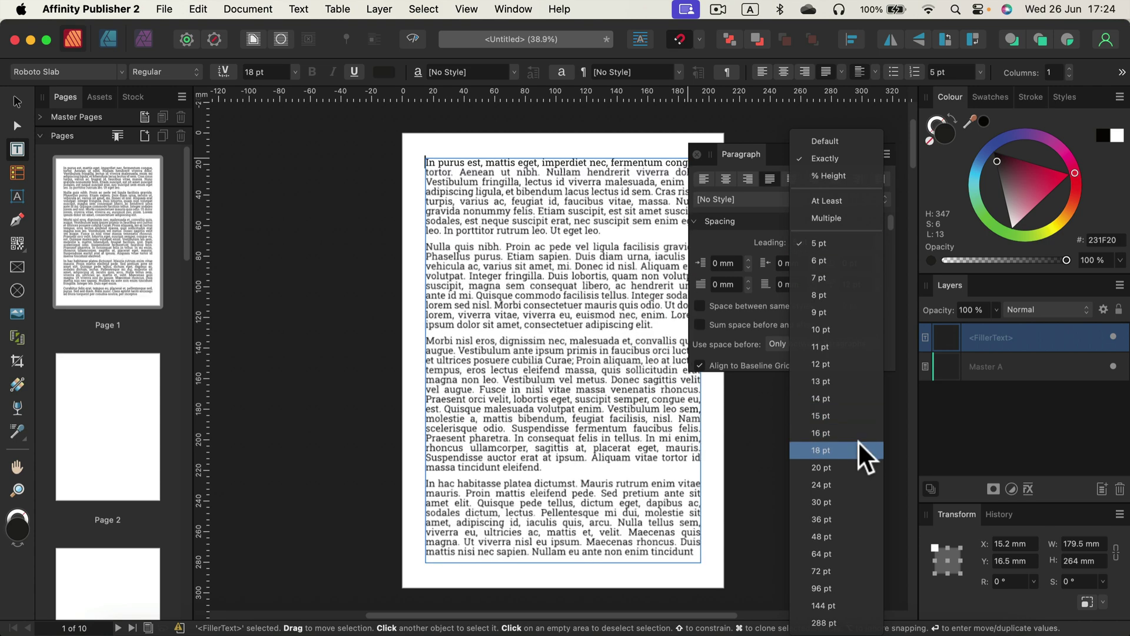
click(858, 447)
click(697, 154)
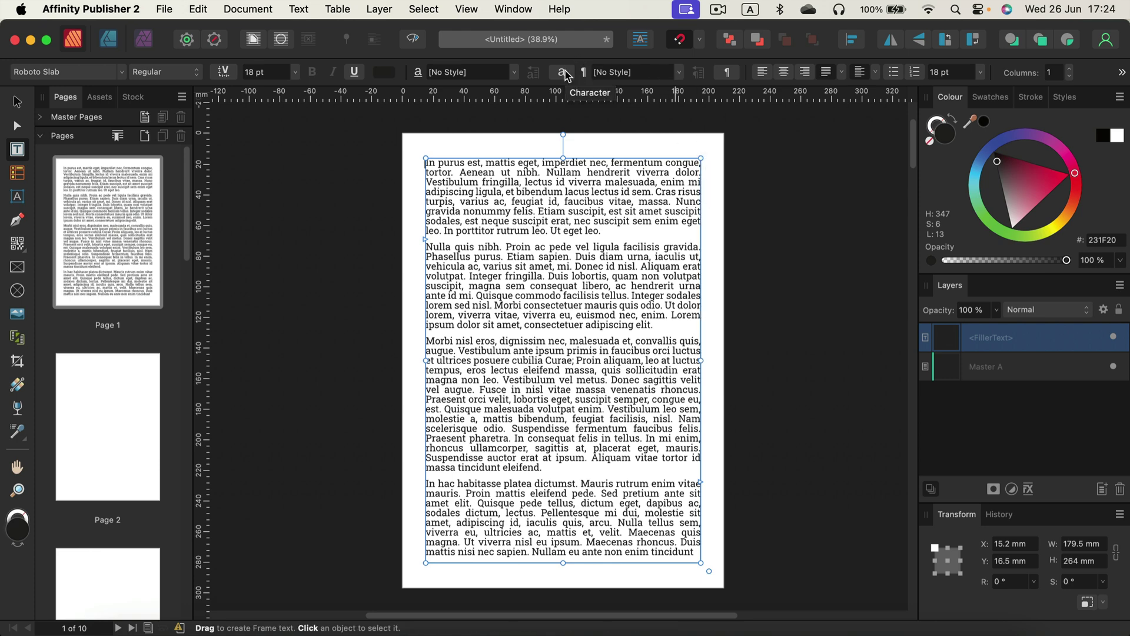
Show the Character panel's Position and Transform options, with Optical Alignment collapsed, and leave text editing.
click(563, 70)
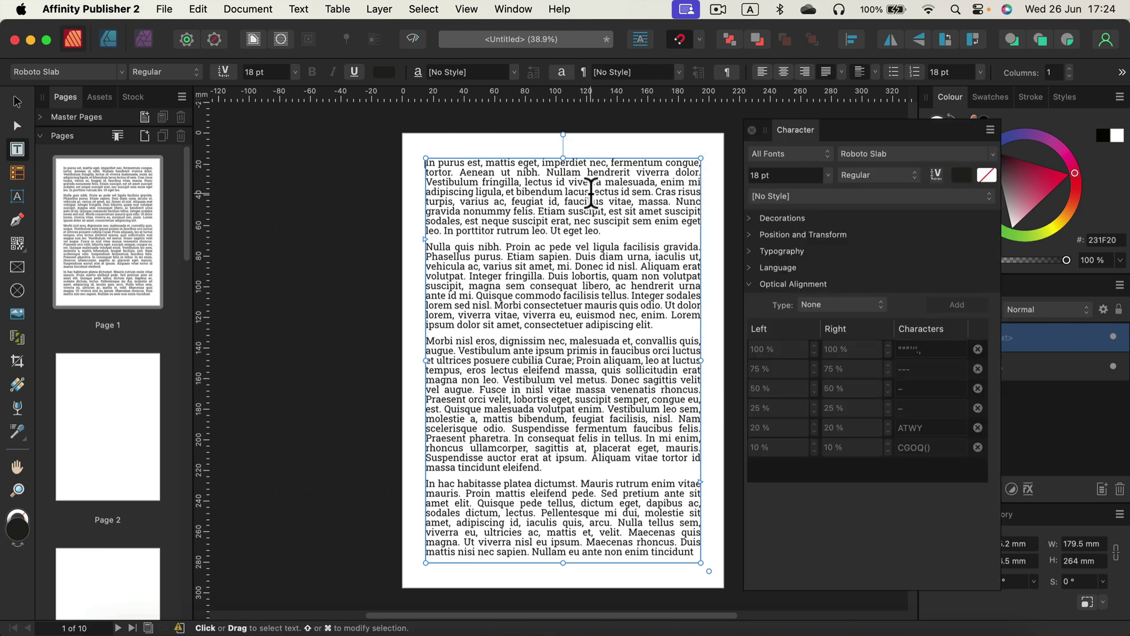
click(751, 283)
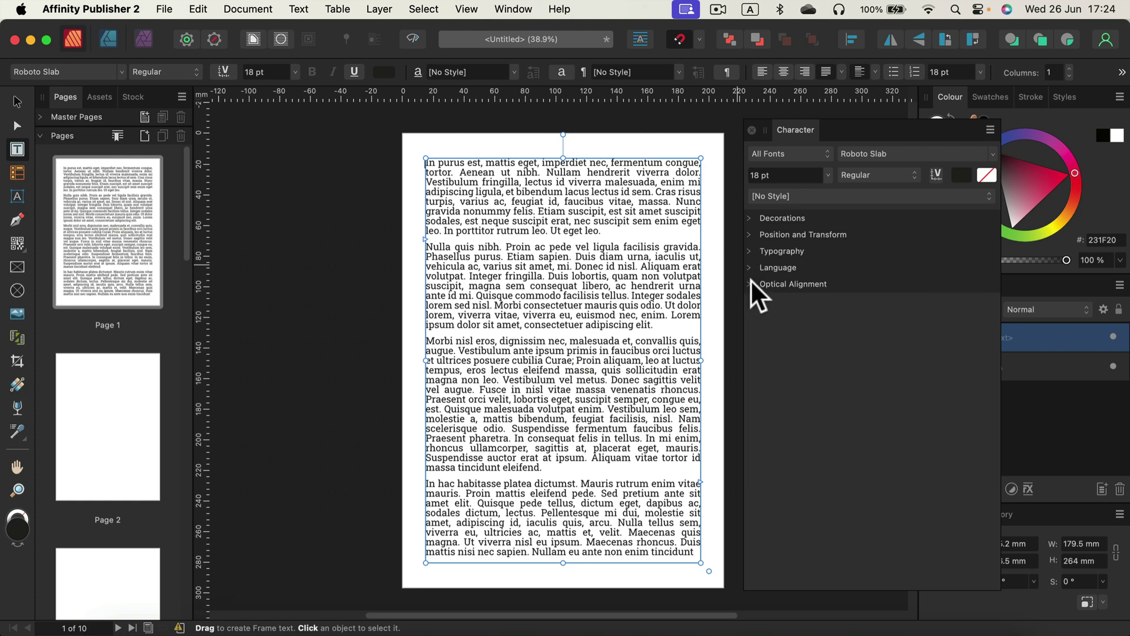
click(752, 233)
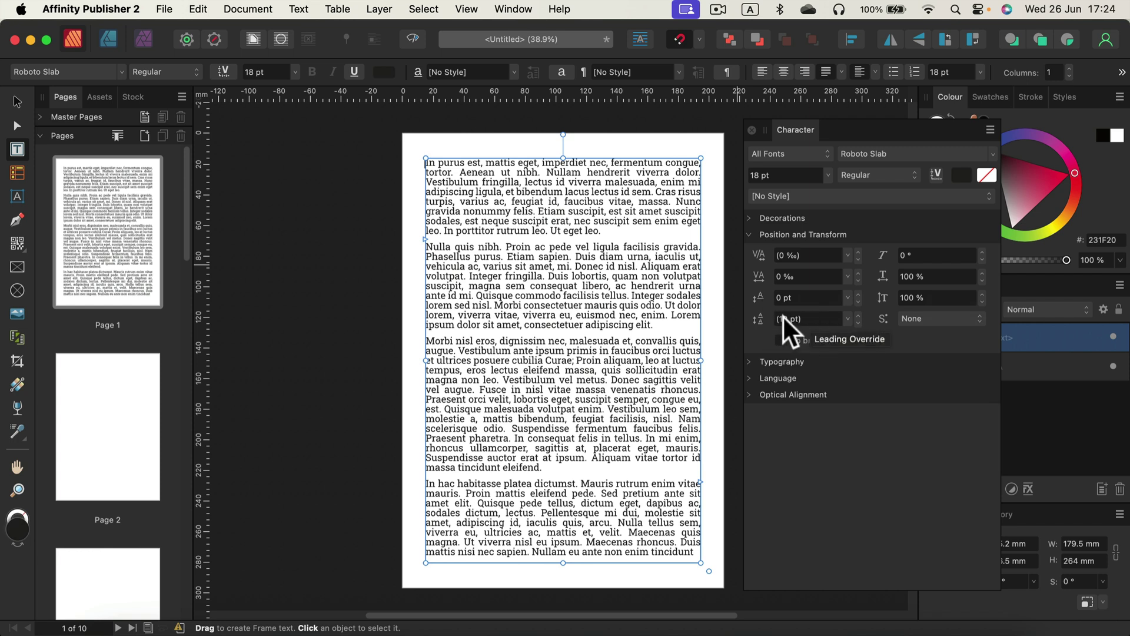
click(850, 319)
key(Escape)
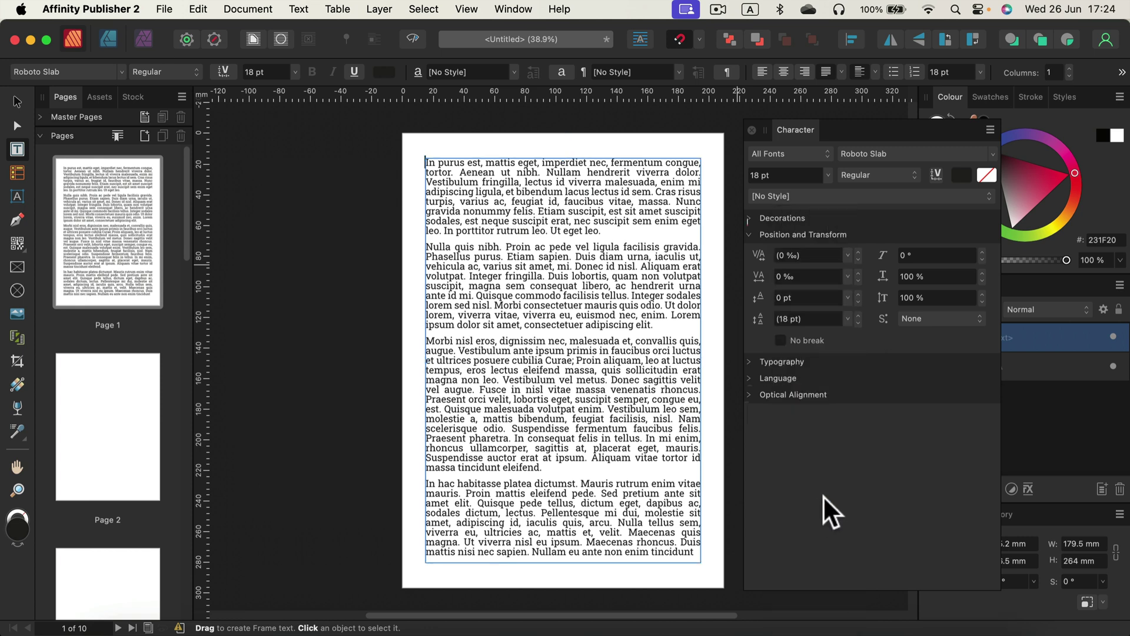
key(Escape)
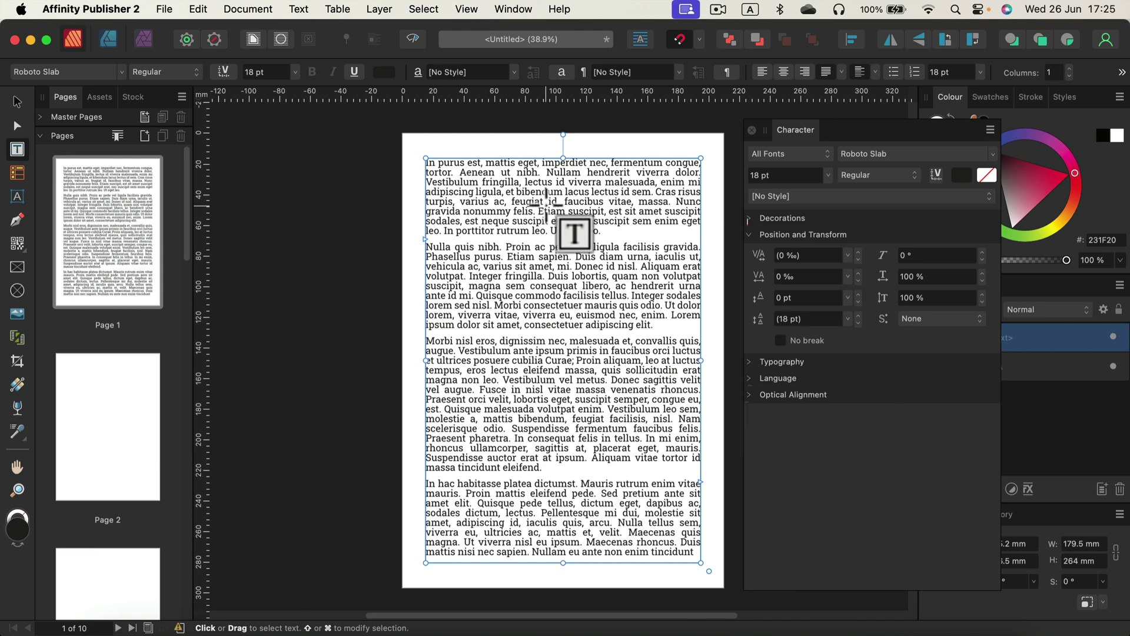
Select all the frame's text and raise its character leading override to 45 pt.
key(super+a)
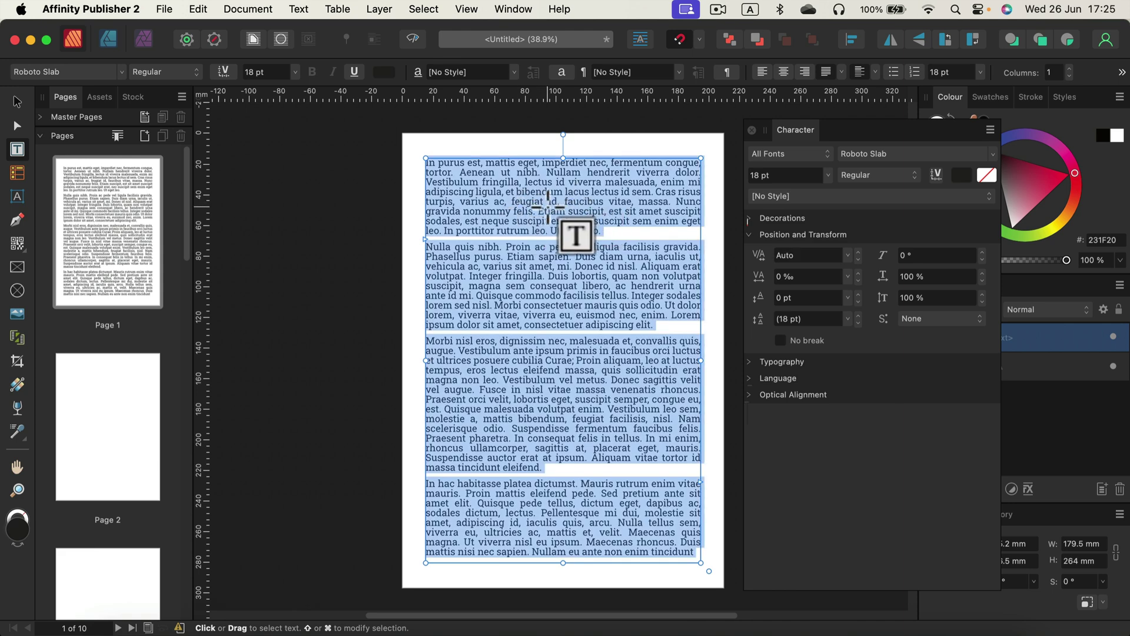
click(857, 315)
click(858, 315)
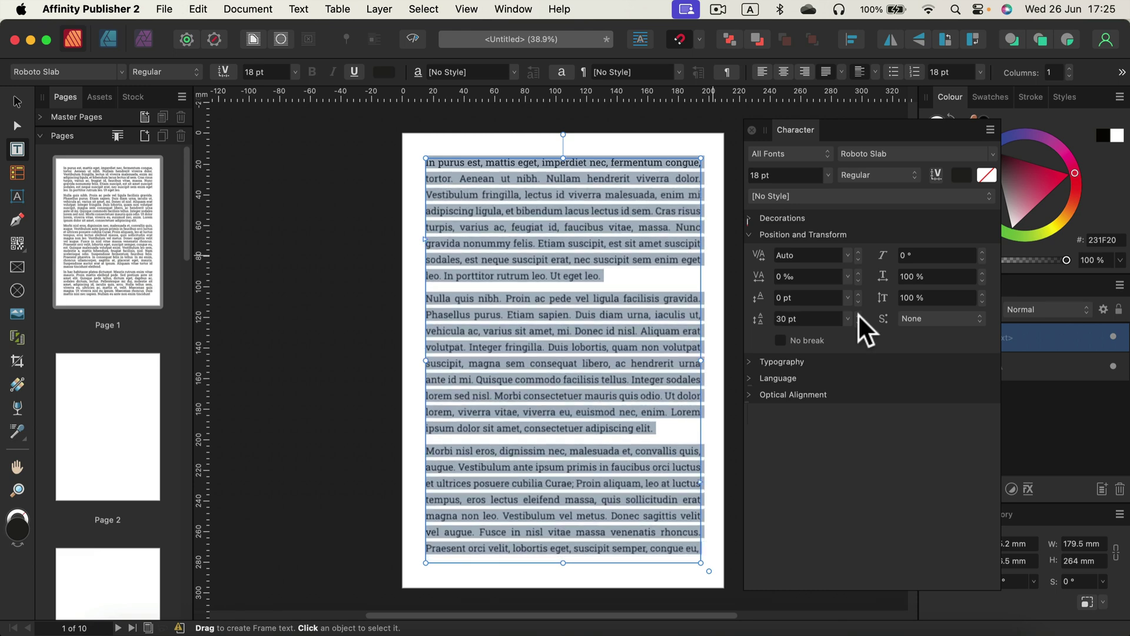
click(858, 314)
click(859, 315)
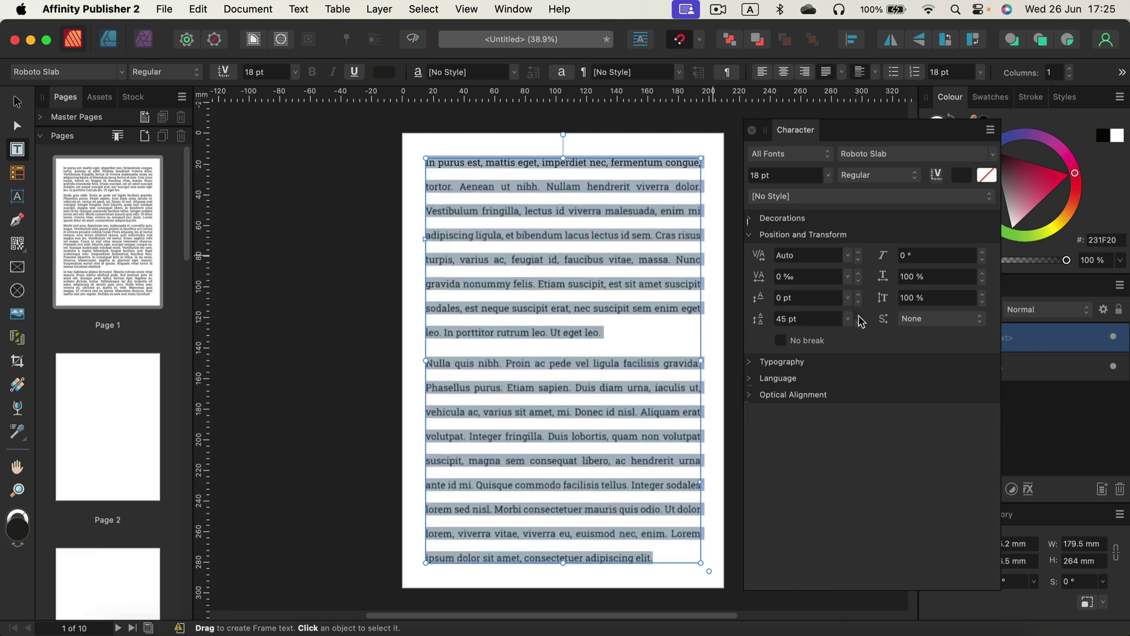
click(859, 315)
Replace the Character panel with the Paragraph panel, which still shows 18 pt leading.
click(751, 129)
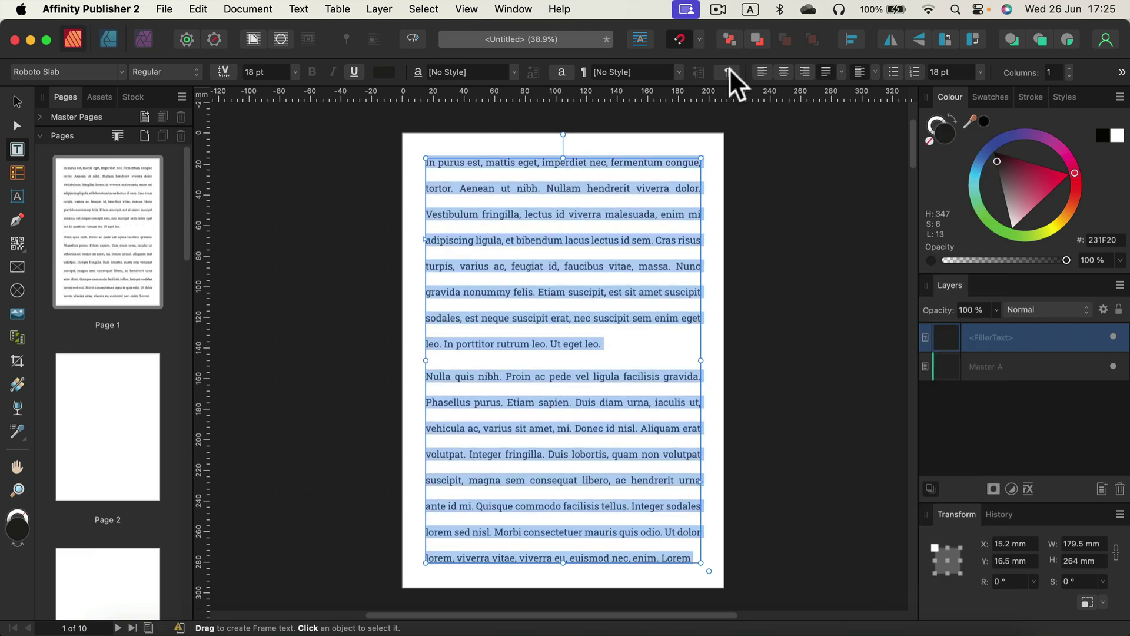
click(728, 71)
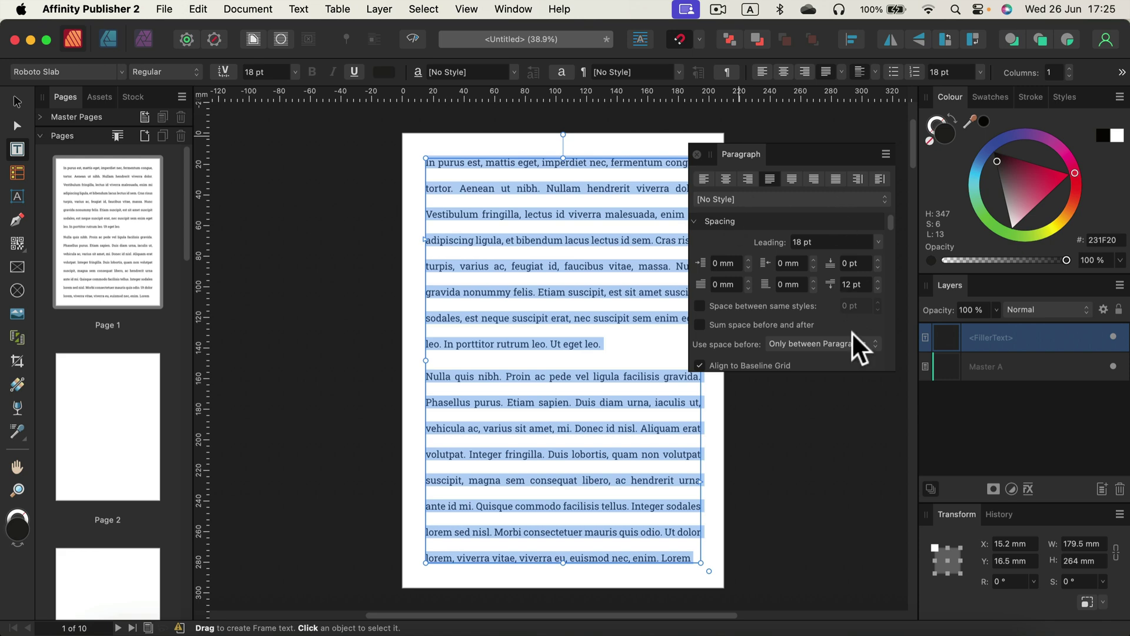